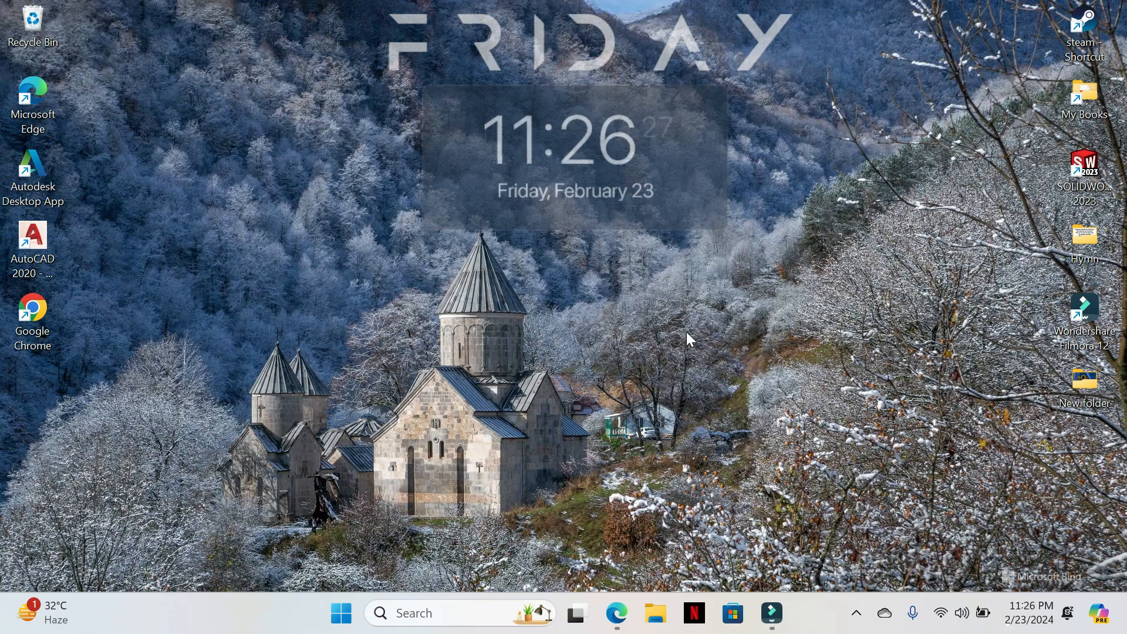
Switch to Microsoft Edge and search the web for "media creation tool"
left_click(616, 612)
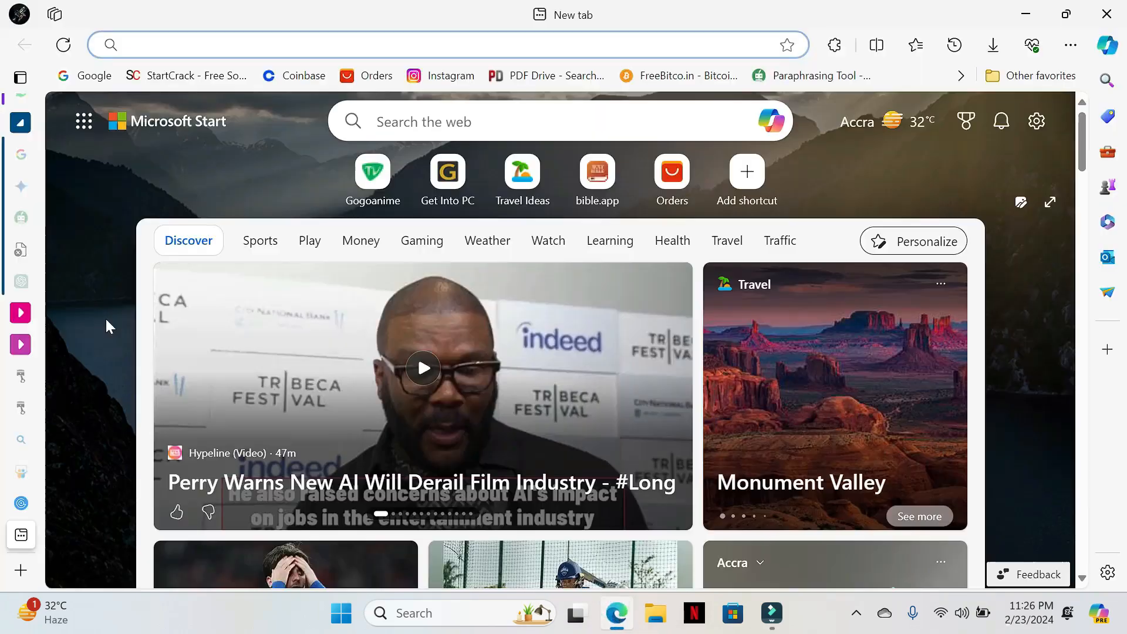
left_click(222, 45)
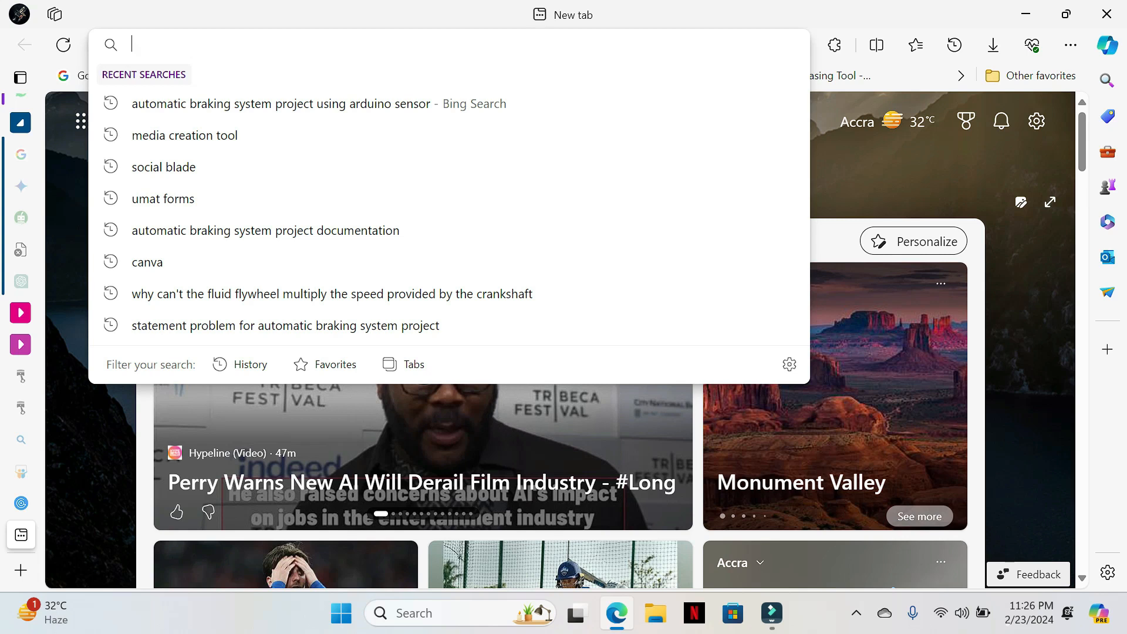
type("m")
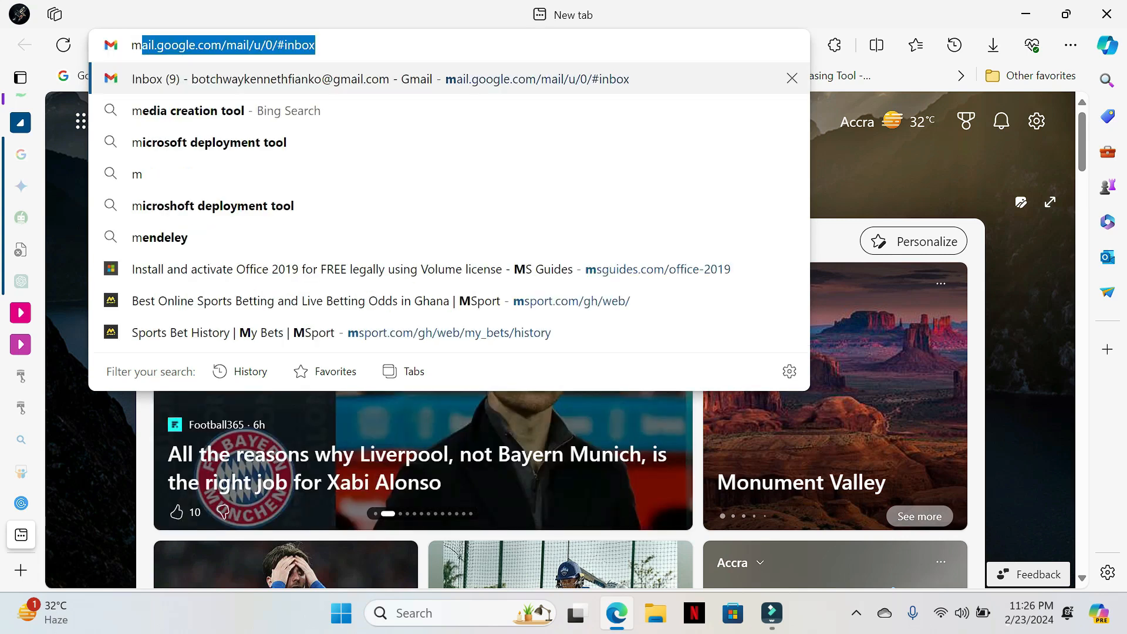
type("edia creation tool")
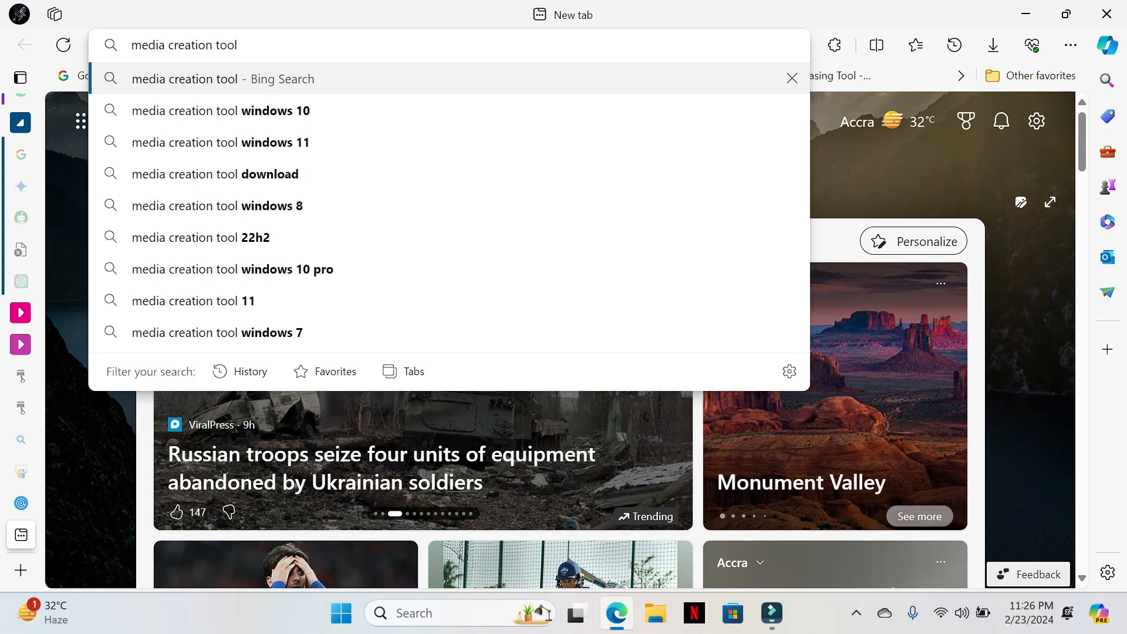
key("Return")
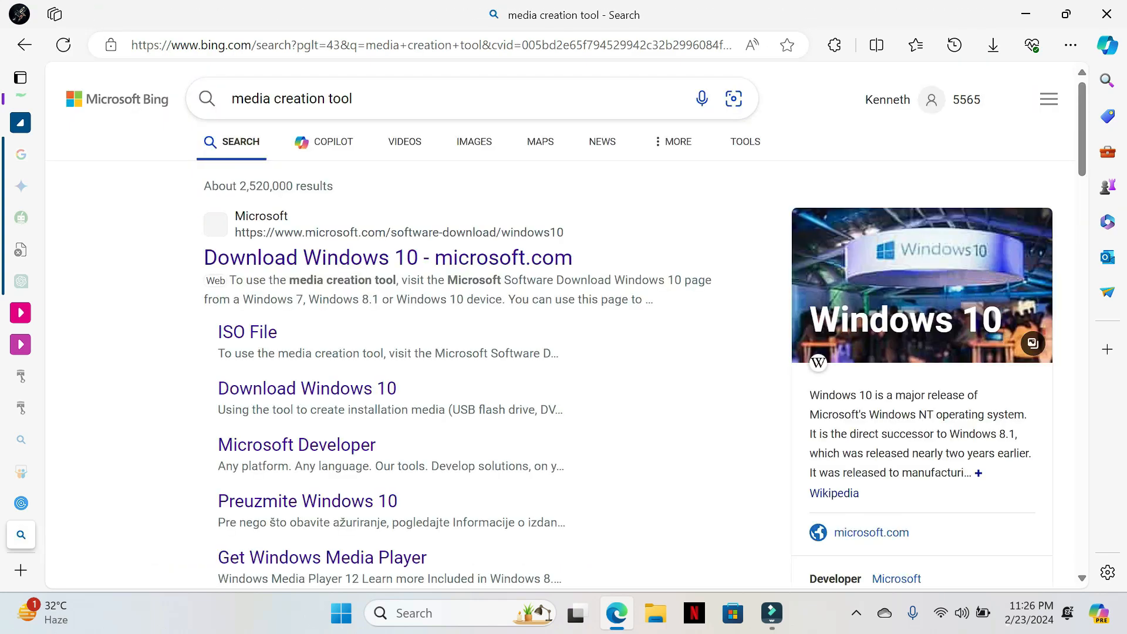
Open Microsoft's Windows 11 download page, review its installation media and x64 disk image (ISO) options, and minimize the browser
scroll(211, 188, "down", 8)
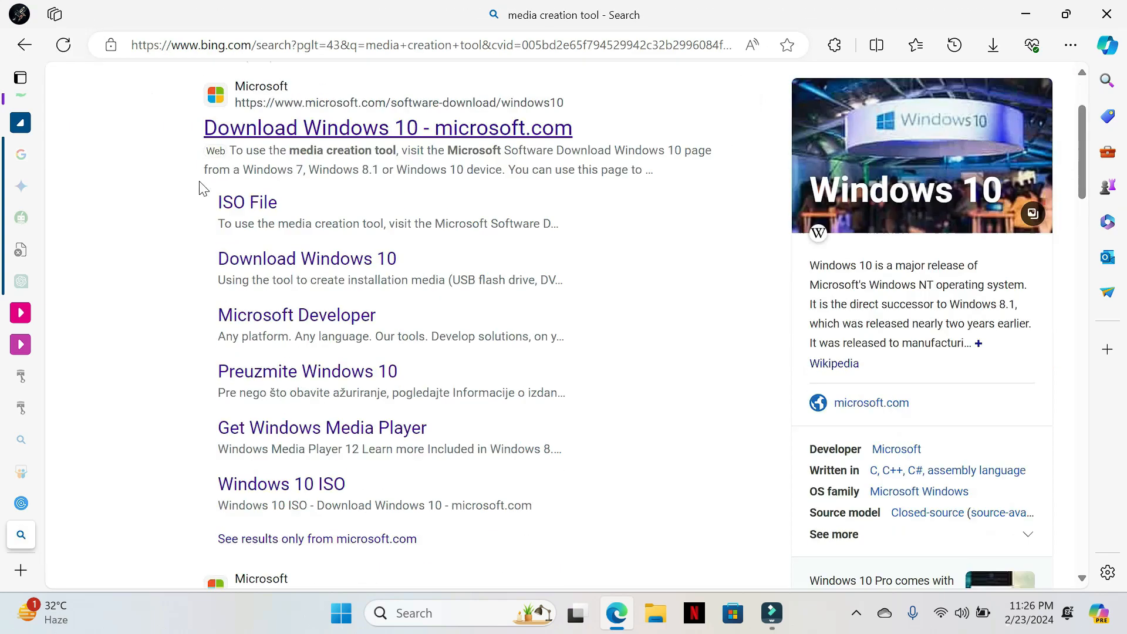
left_click(323, 288)
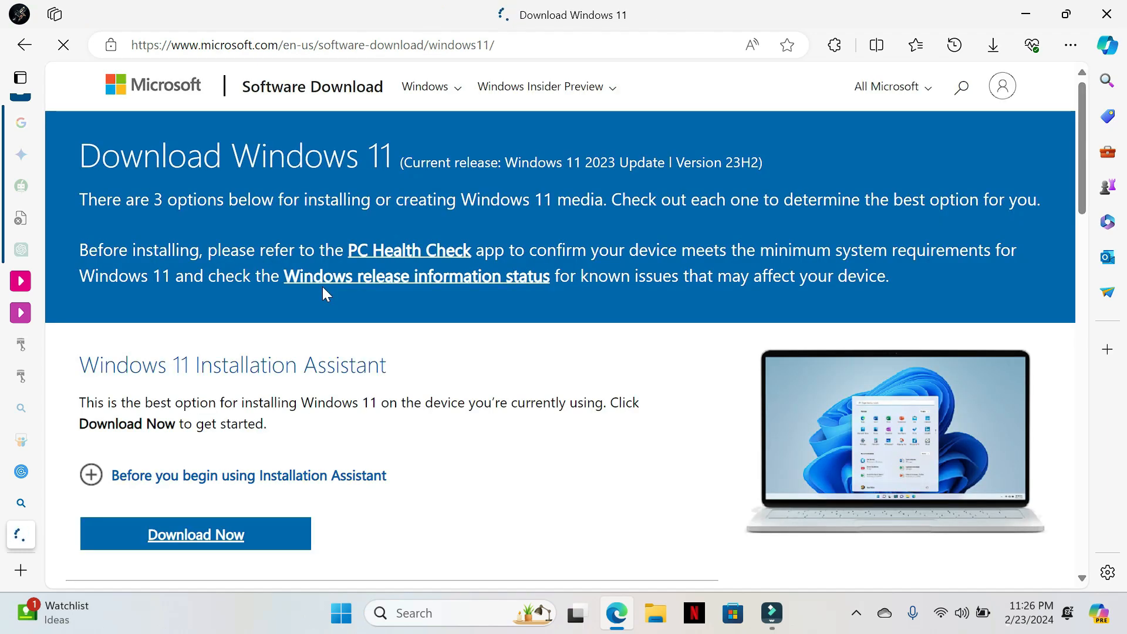
scroll(254, 472, "down", 3)
scroll(254, 471, "down", 4)
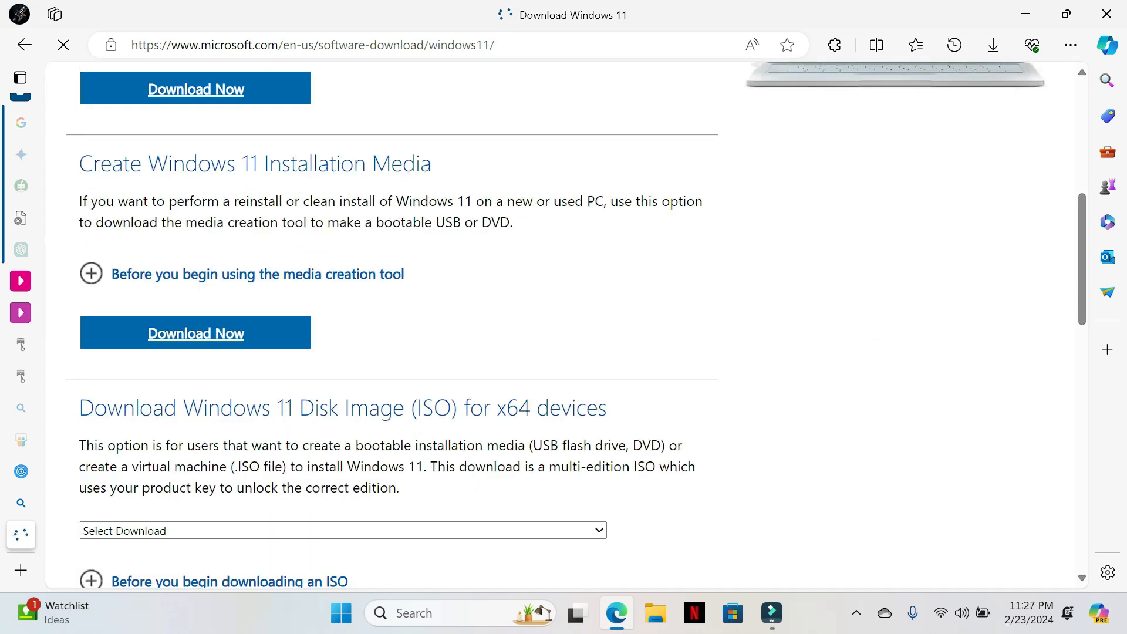
scroll(307, 410, "down", 3)
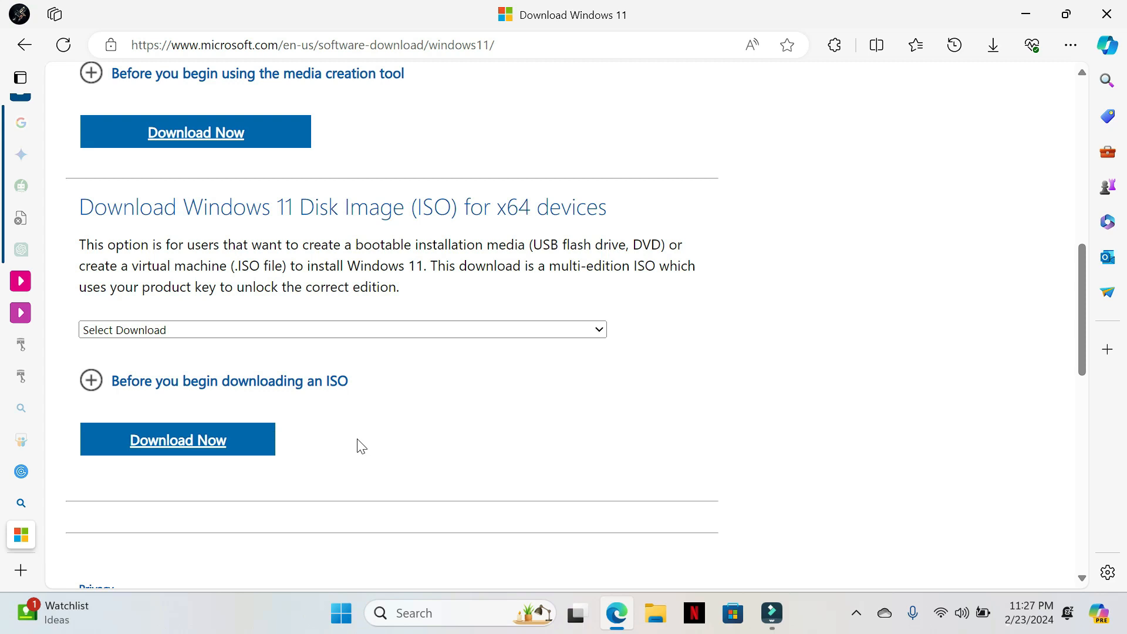
left_click(1022, 11)
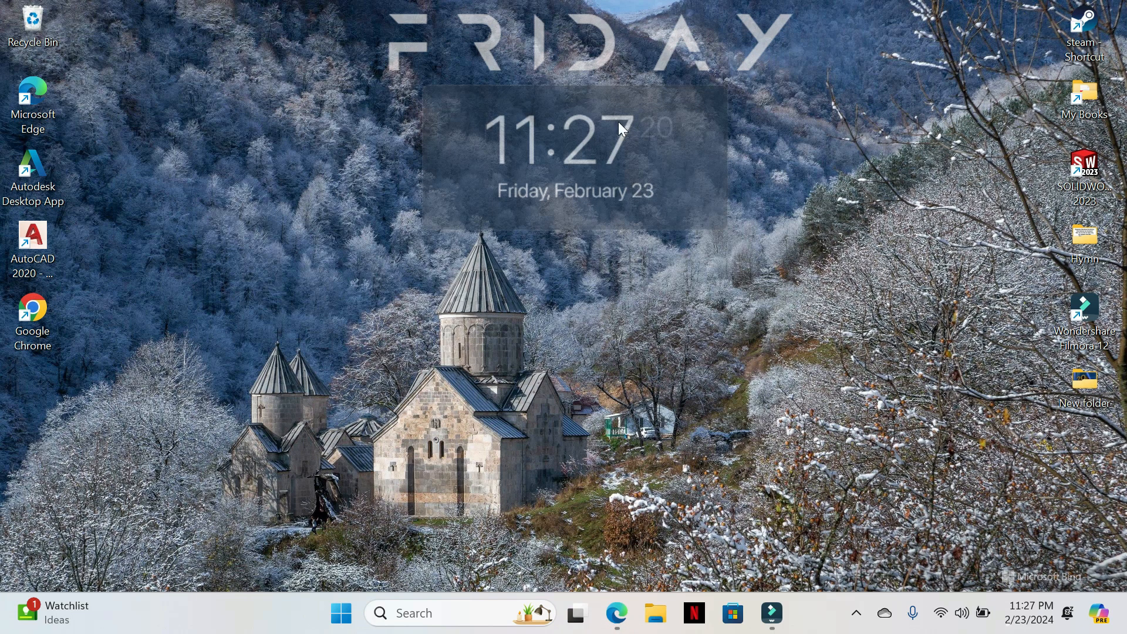
Launch PowerISO and continue with the trial version
key("super")
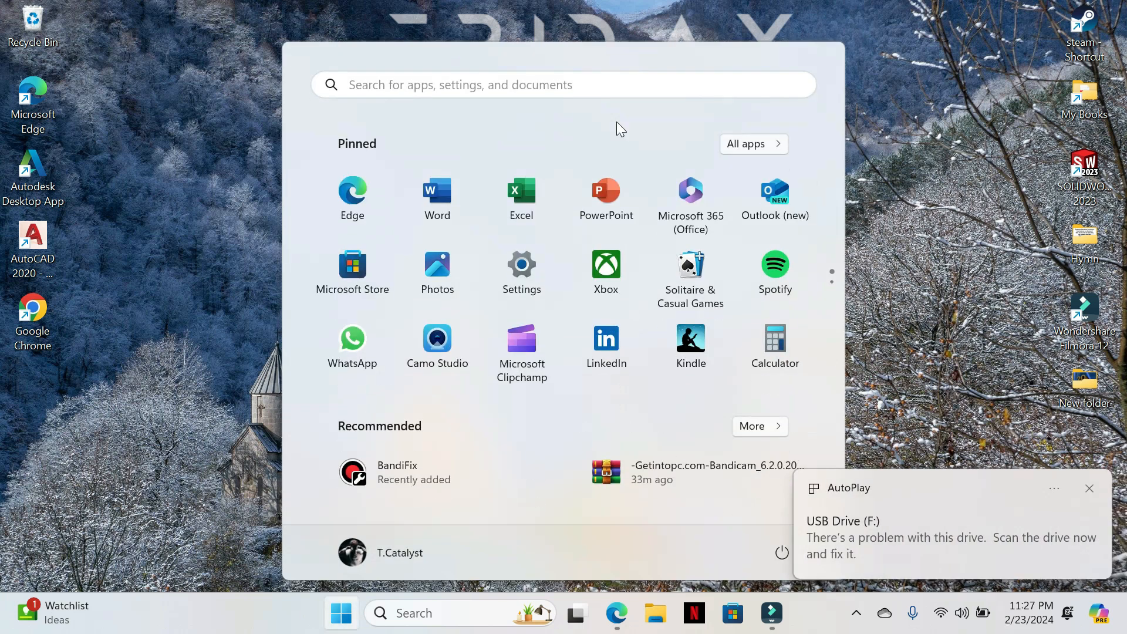
type("power")
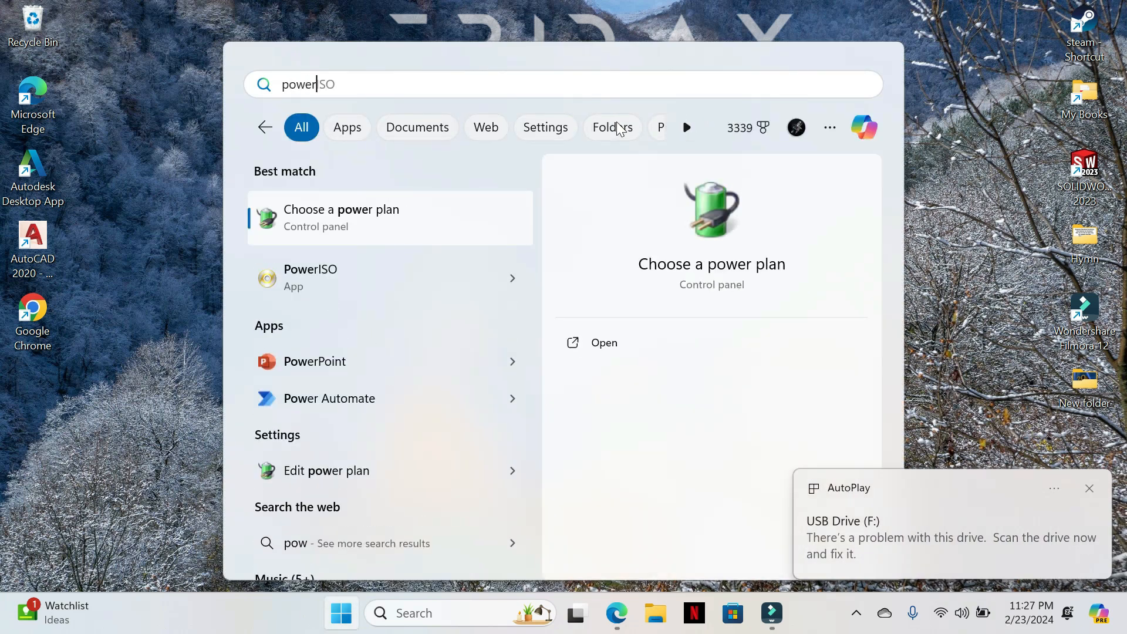
key("Return")
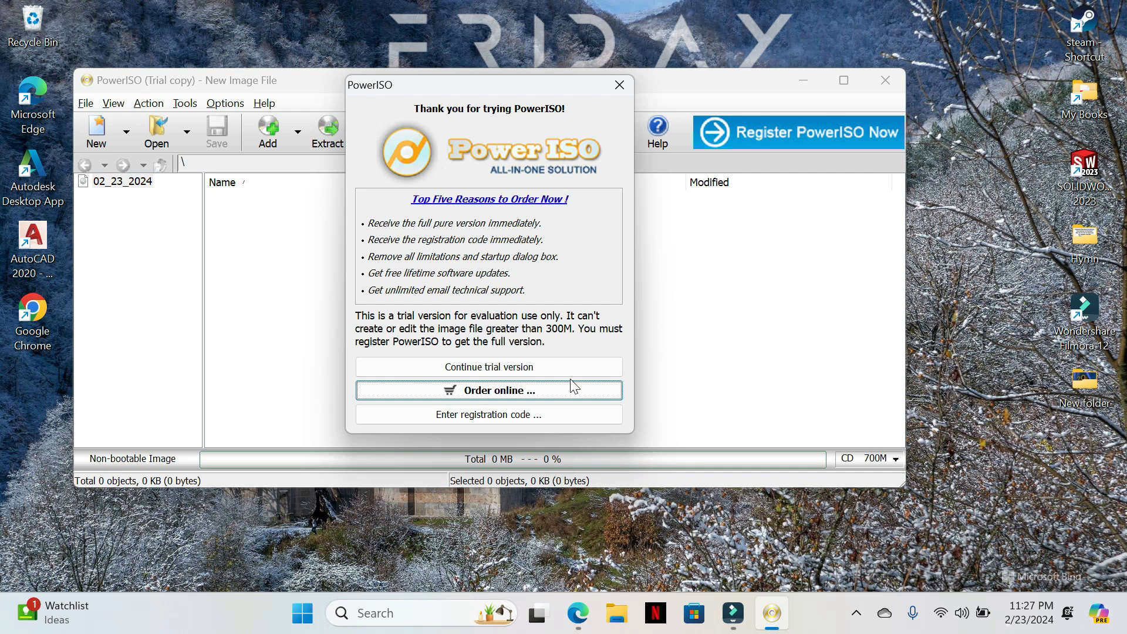
left_click(499, 366)
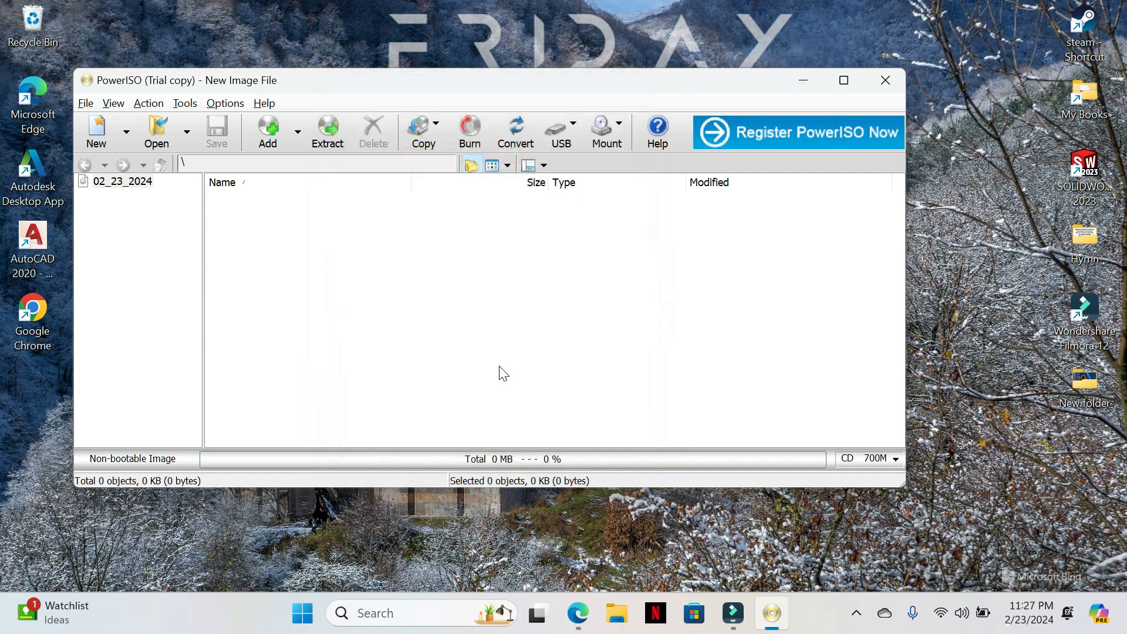
Open the Create bootable USB drive tool, allowing PowerISO to run as administrator and continuing the trial version
left_click(185, 106)
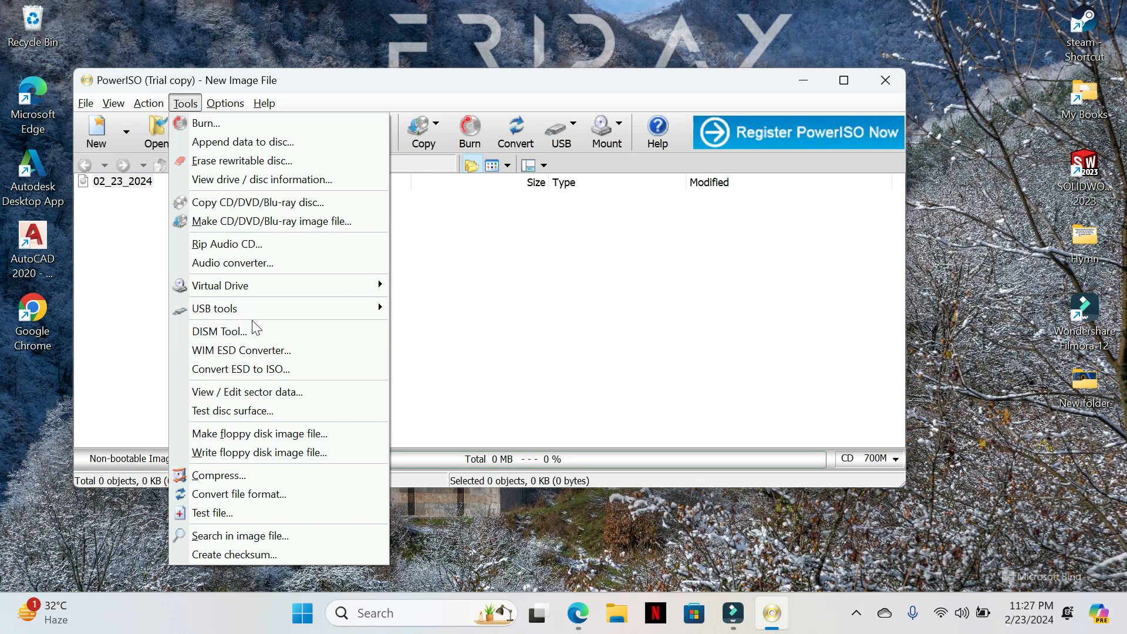
mouse_move(252, 315)
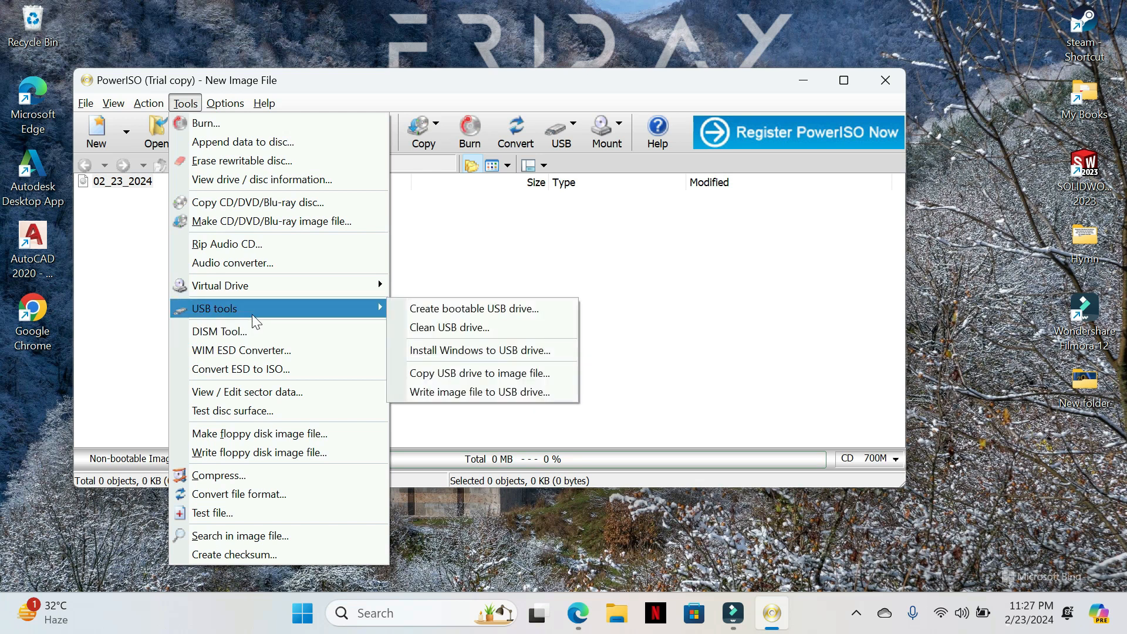
left_click(464, 310)
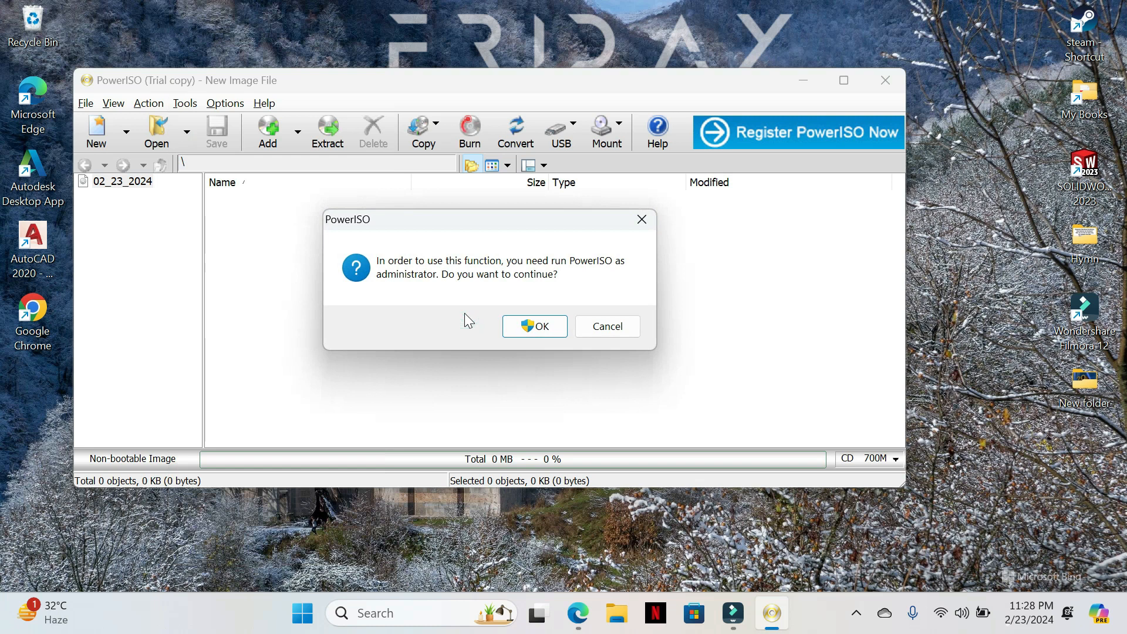
left_click(535, 327)
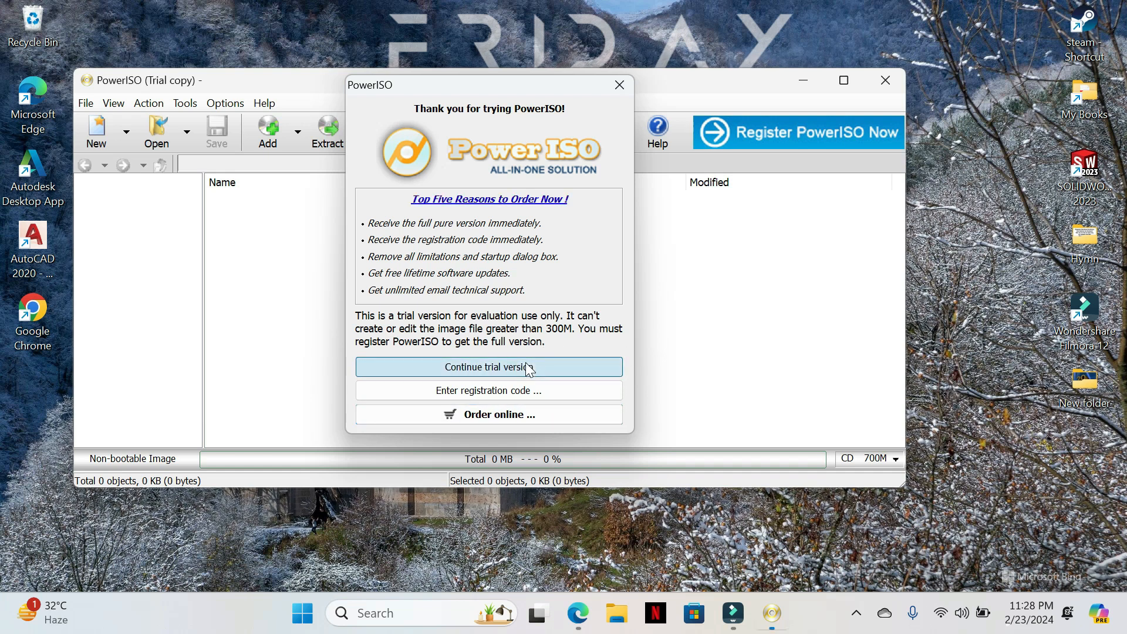
left_click(531, 368)
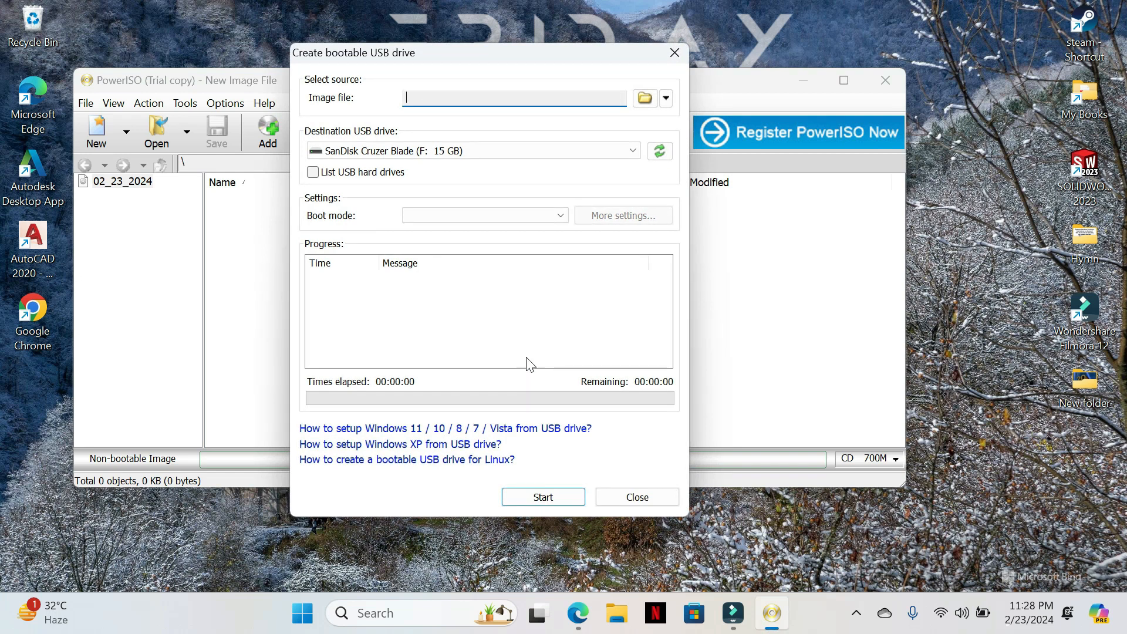
Load Windows 11.iso from the Catalyst (D:) drive as the source image file
left_click(639, 106)
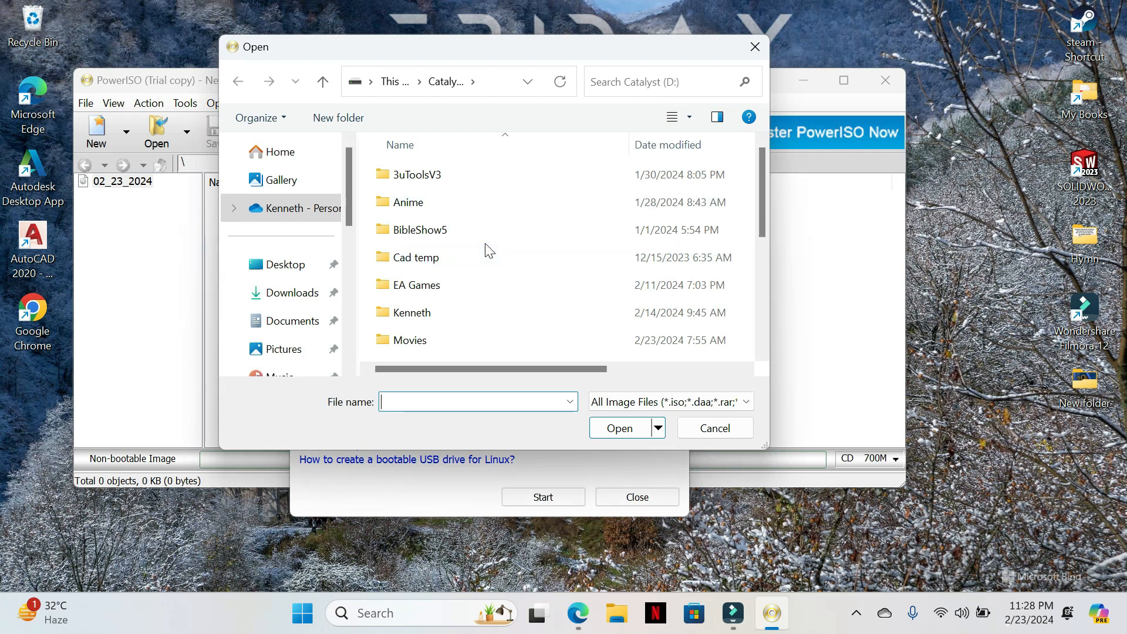
scroll(486, 244, "down", 3)
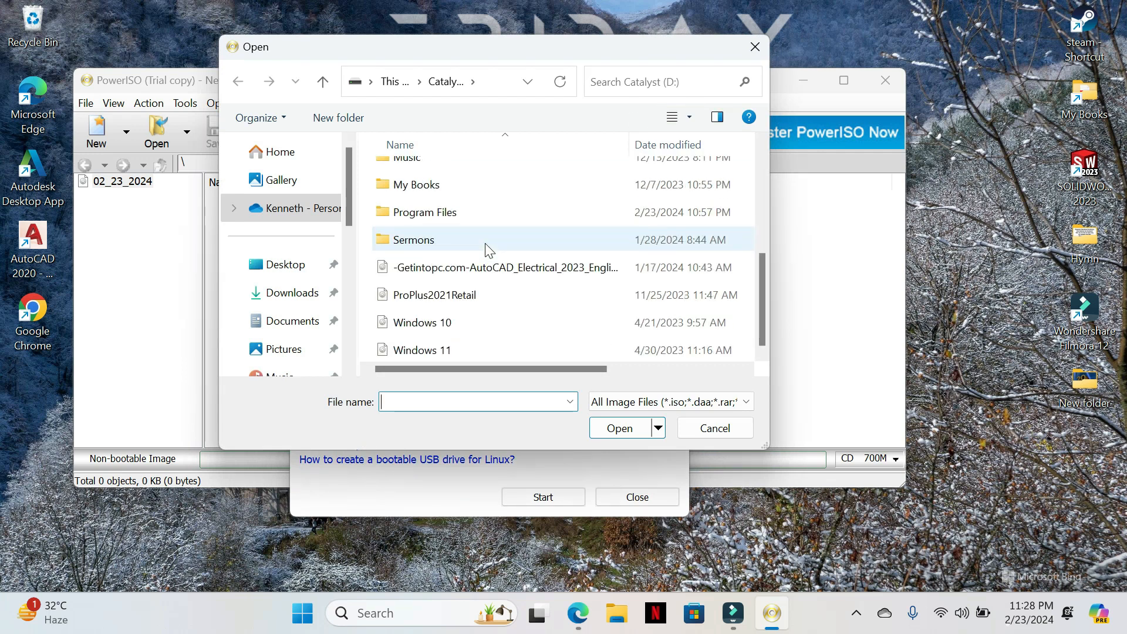
left_click(438, 351)
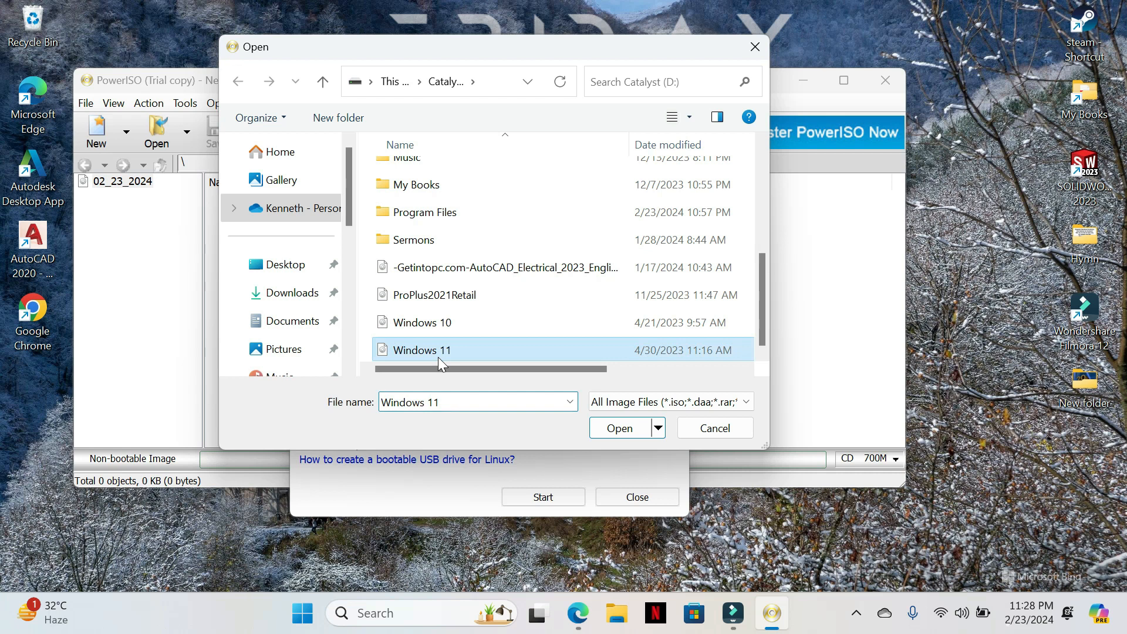
left_click(615, 432)
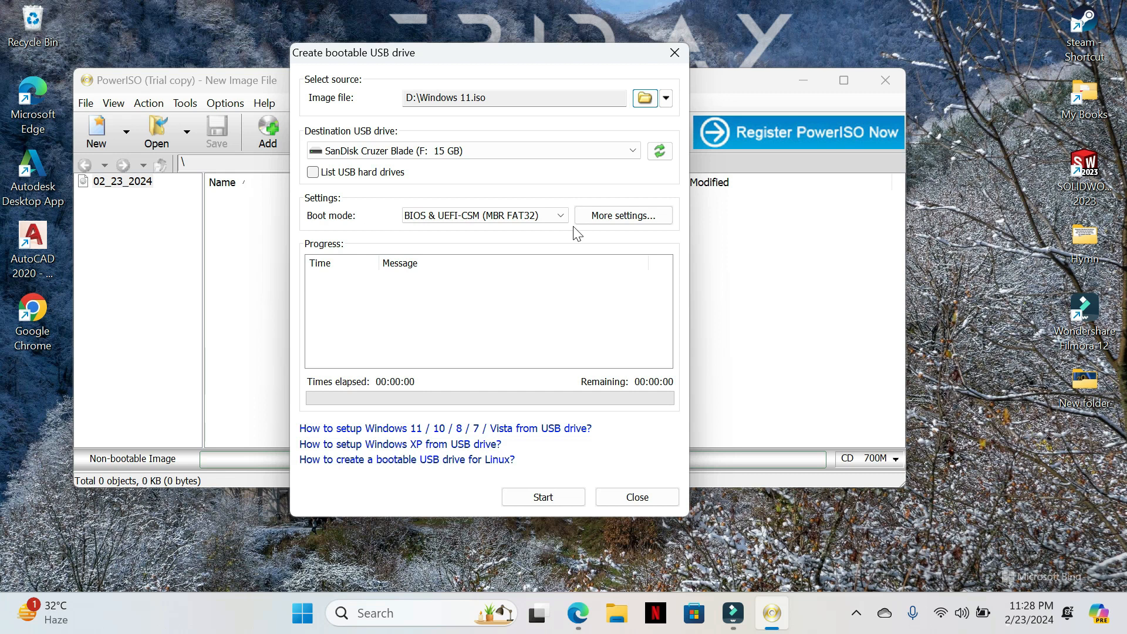
Write the image to the SanDisk Cruzer Blade (F: 15 GB) drive, accept overwriting its data, and close the bootable USB dialog when finished
left_click(629, 151)
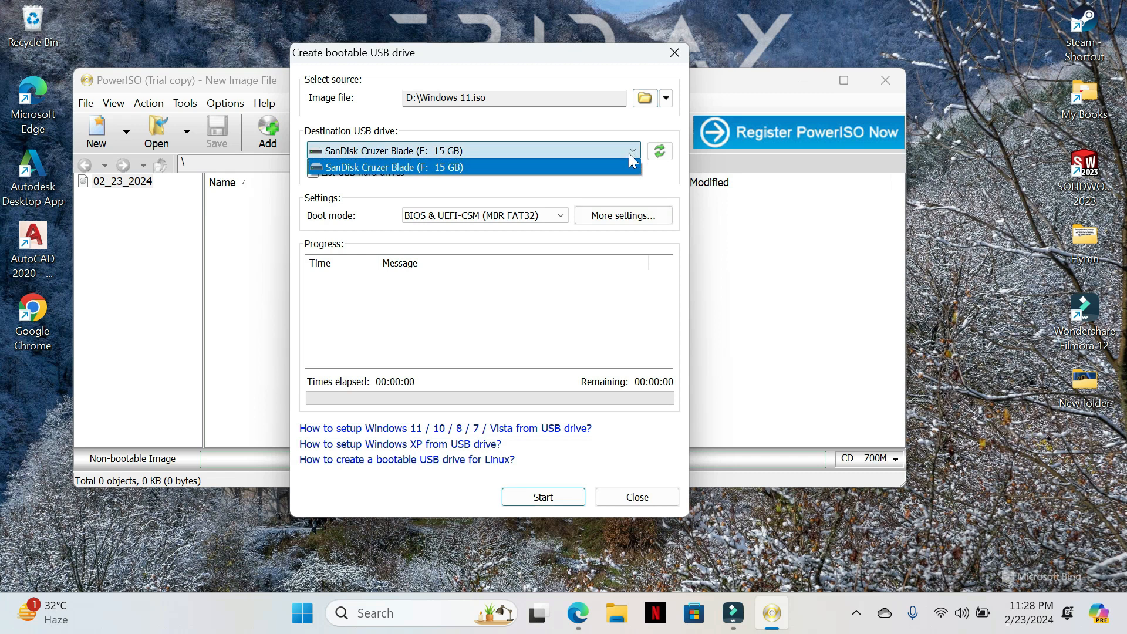
left_click(629, 154)
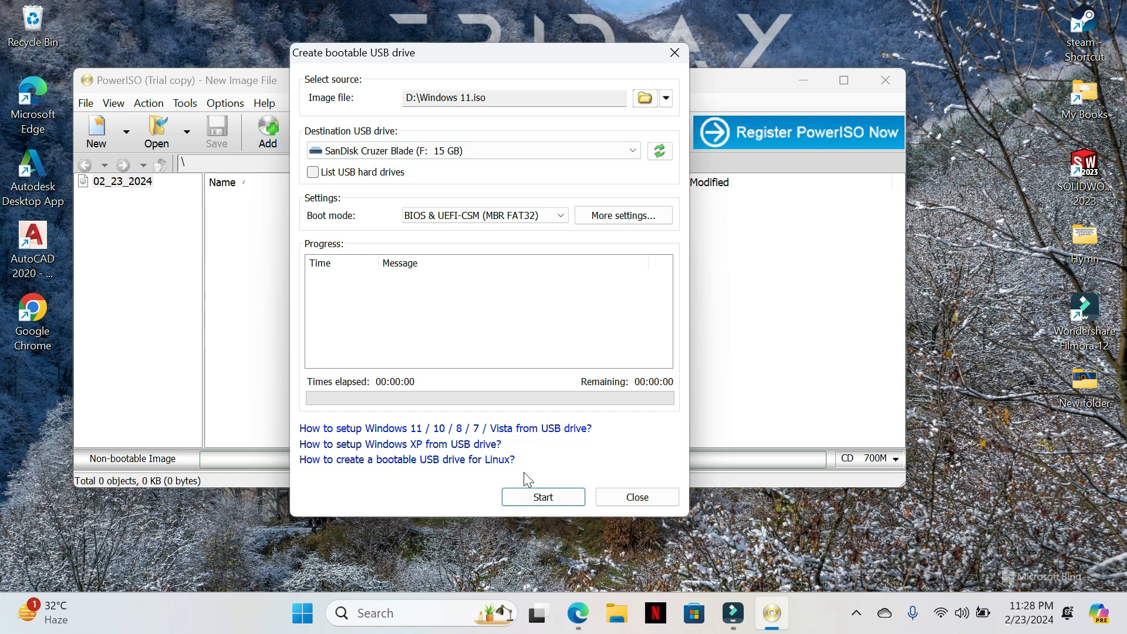
left_click(543, 497)
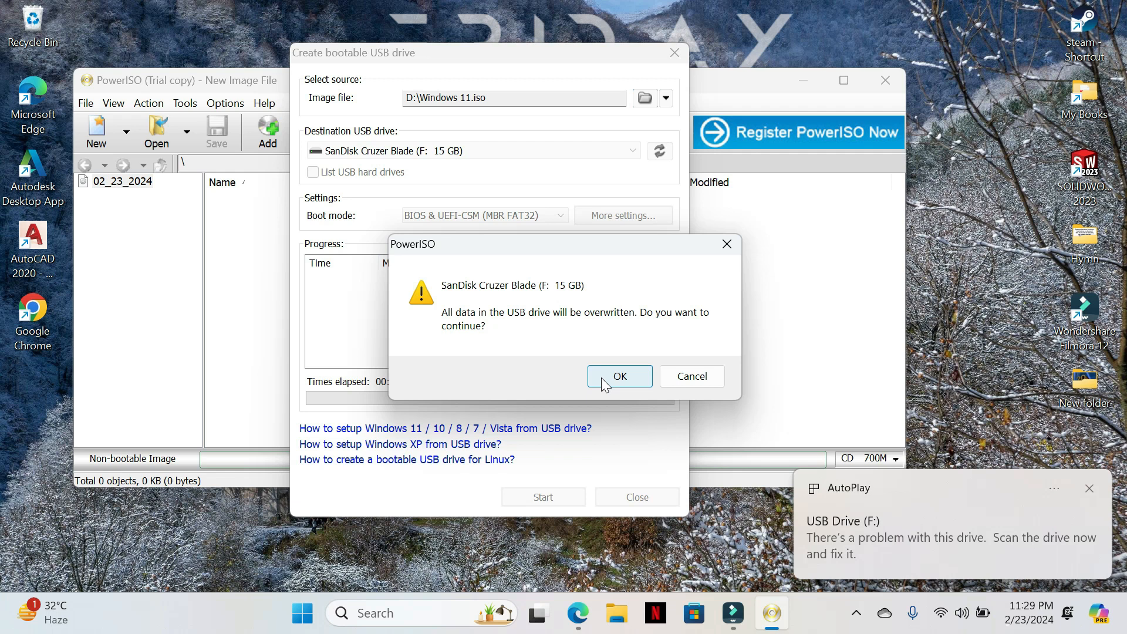
left_click(602, 380)
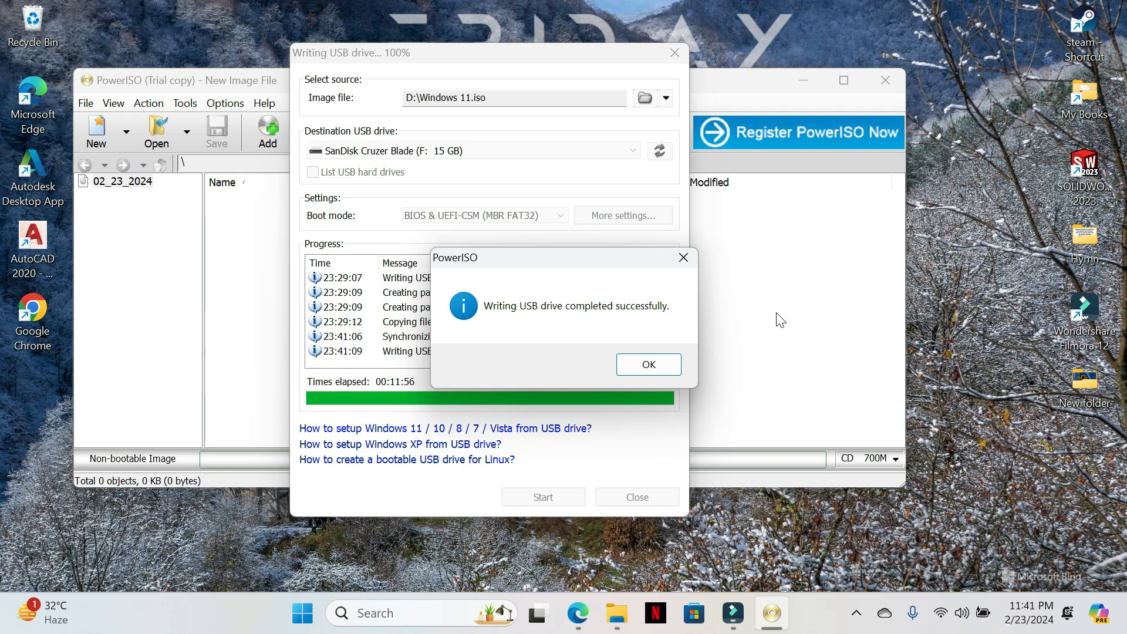
left_click(640, 365)
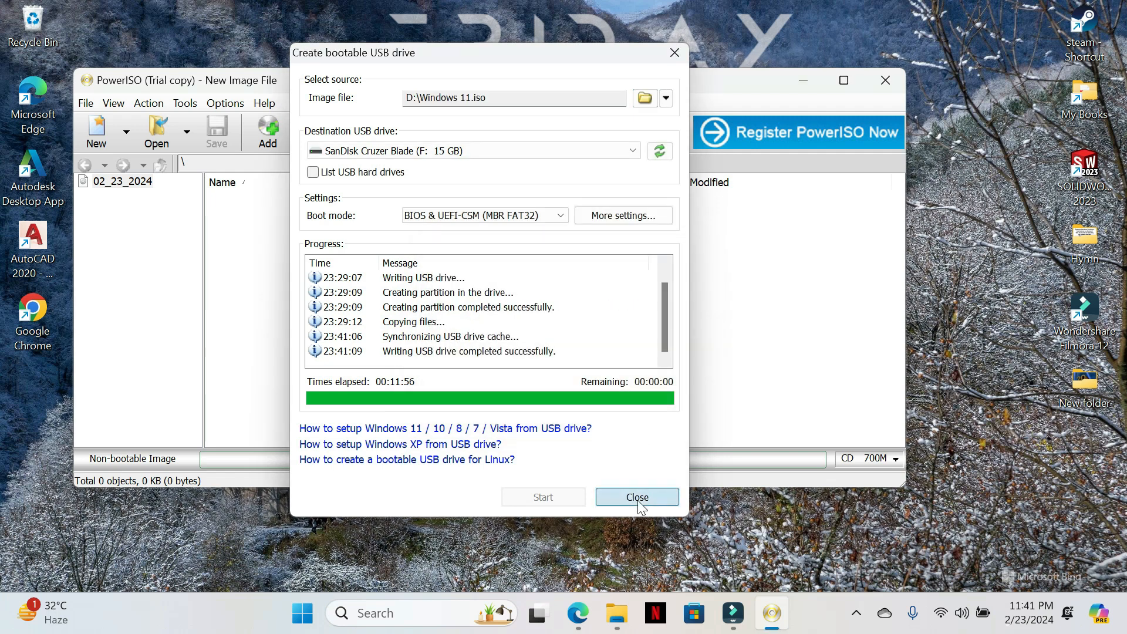
left_click(637, 497)
Minimize PowerISO, switch to File Explorer, and refresh This PC to check USB Drive (F:)
left_click(804, 79)
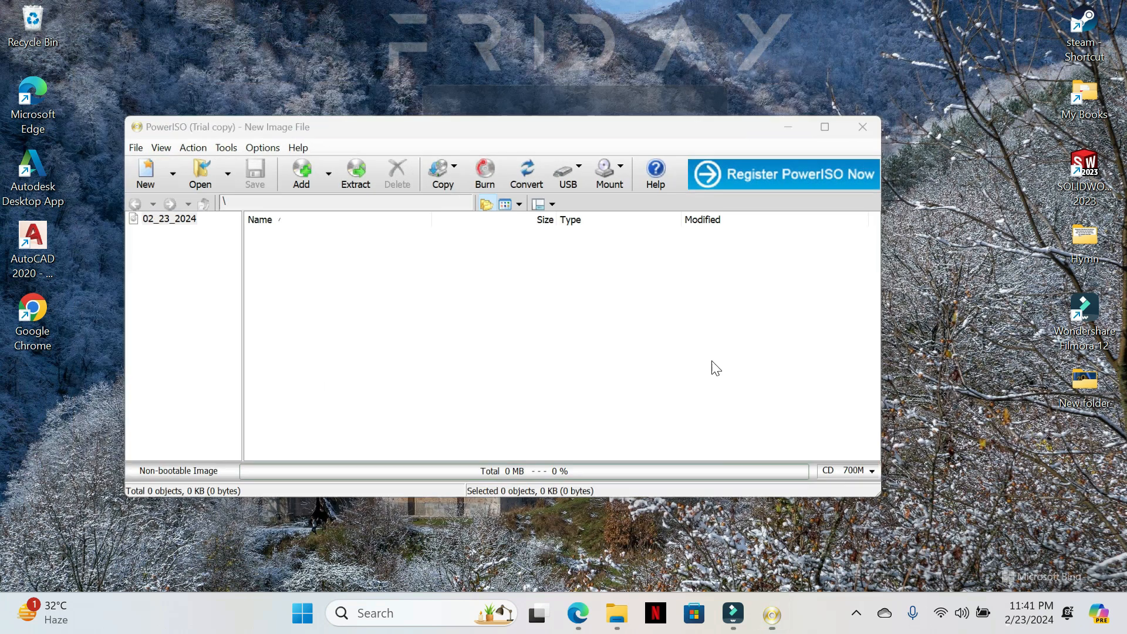
left_click(620, 611)
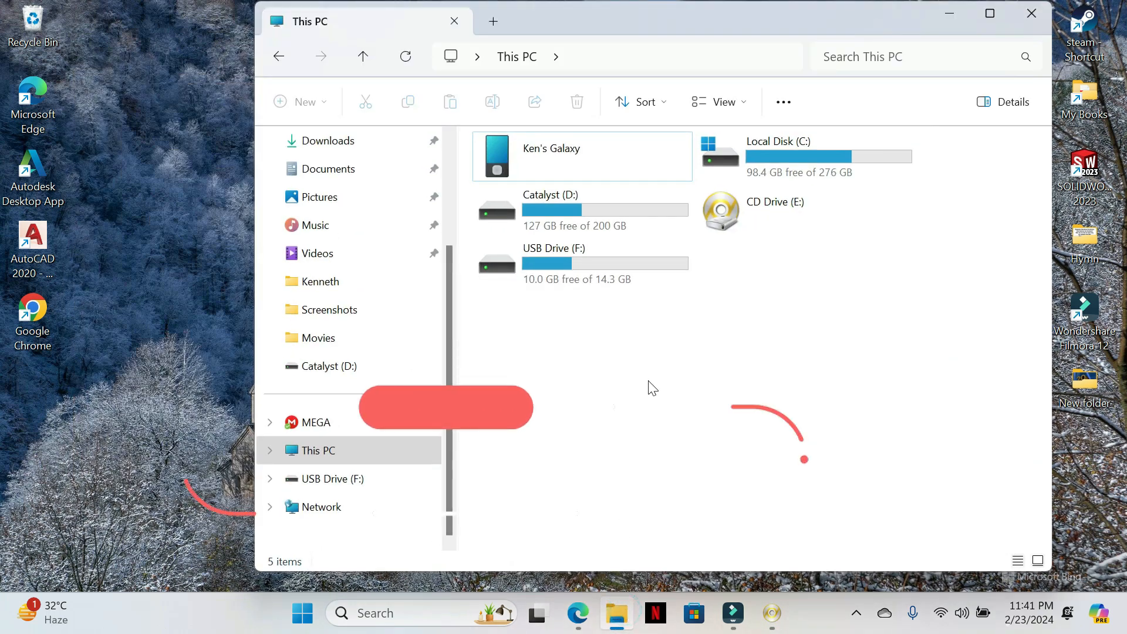
left_click(405, 57)
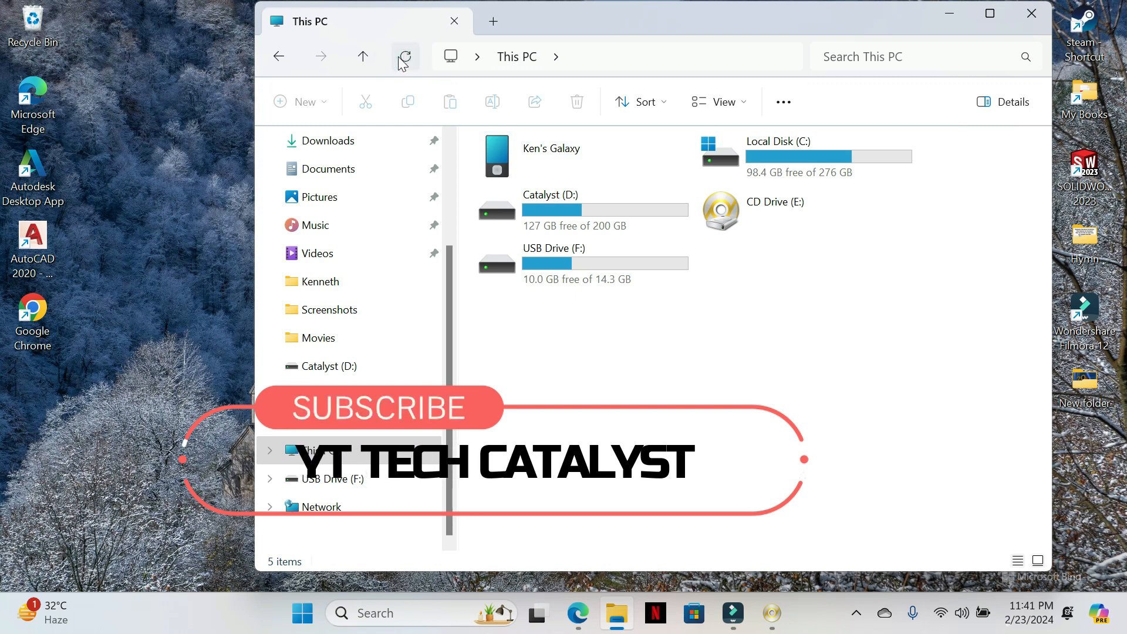